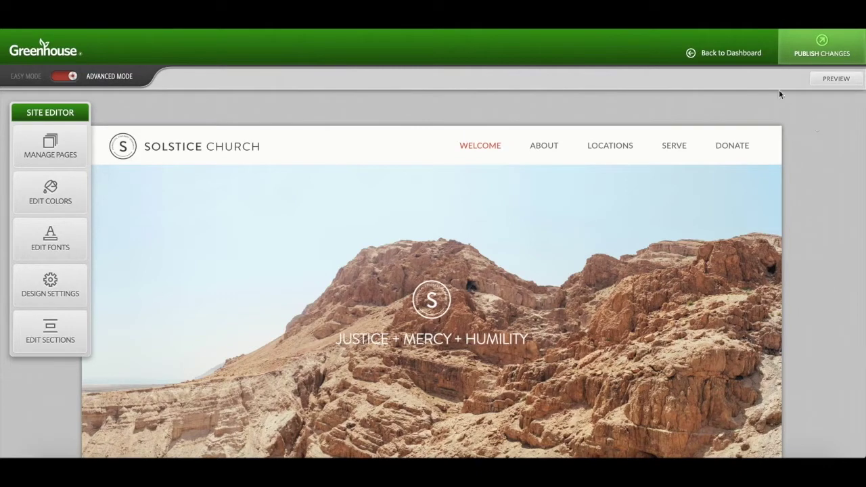
# - Leave the site editor for the Clover dashboard and open the site's Domain Management page
pyautogui.click(729, 59)
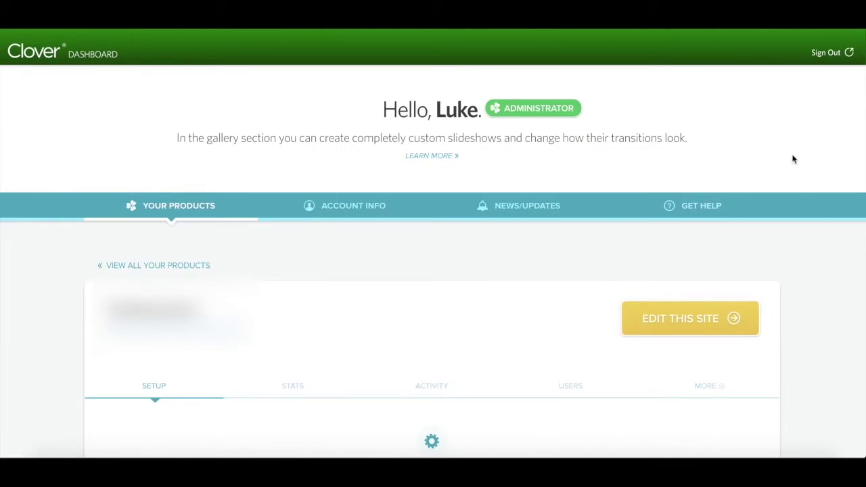
pyautogui.scroll(-2, 800, 284)
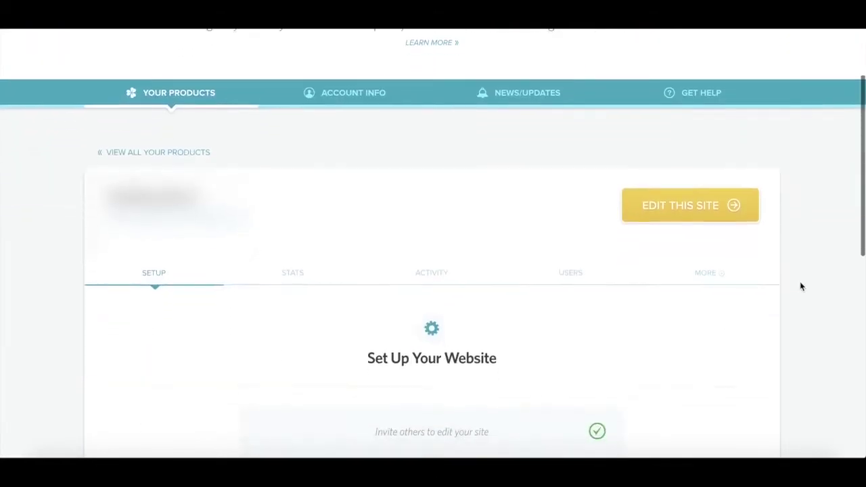
pyautogui.click(709, 273)
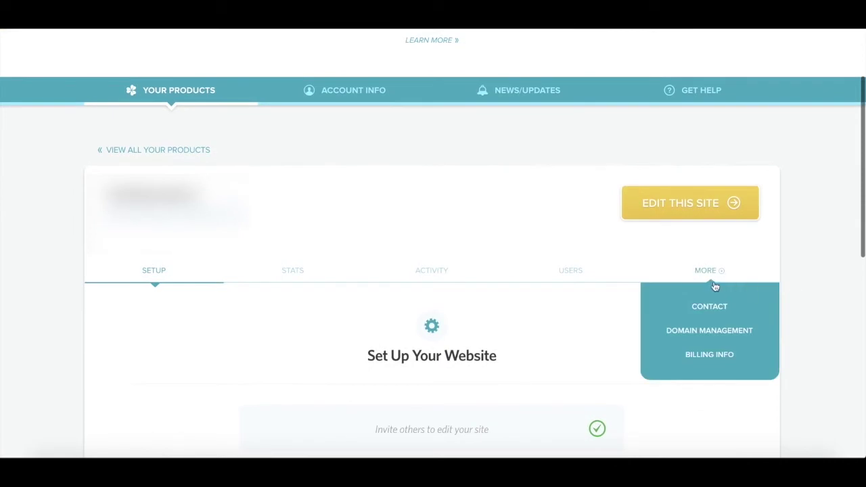
pyautogui.click(715, 334)
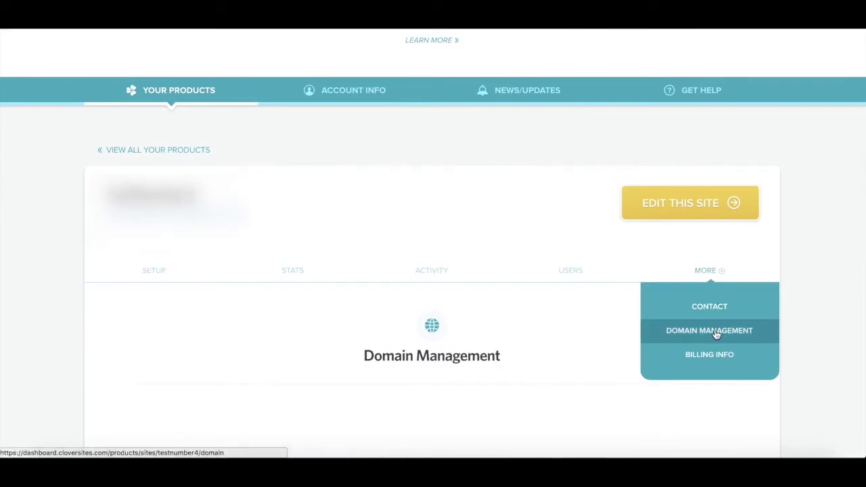
pyautogui.scroll(-3, 716, 334)
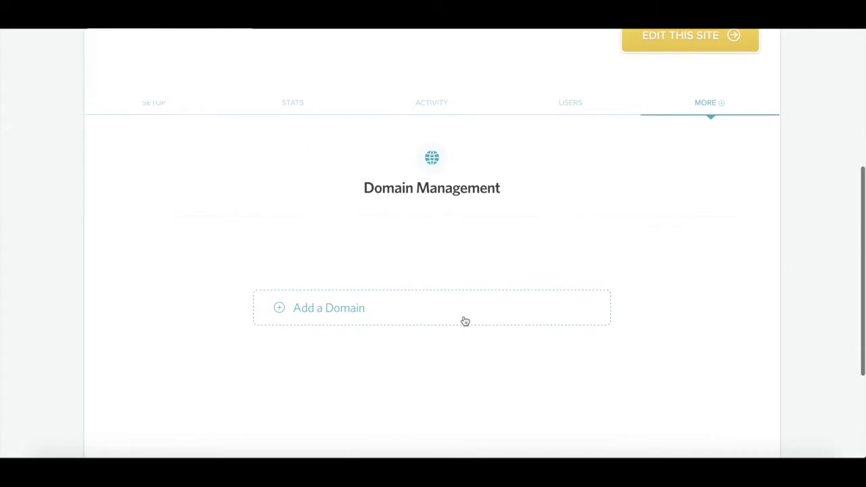
pyautogui.click(329, 317)
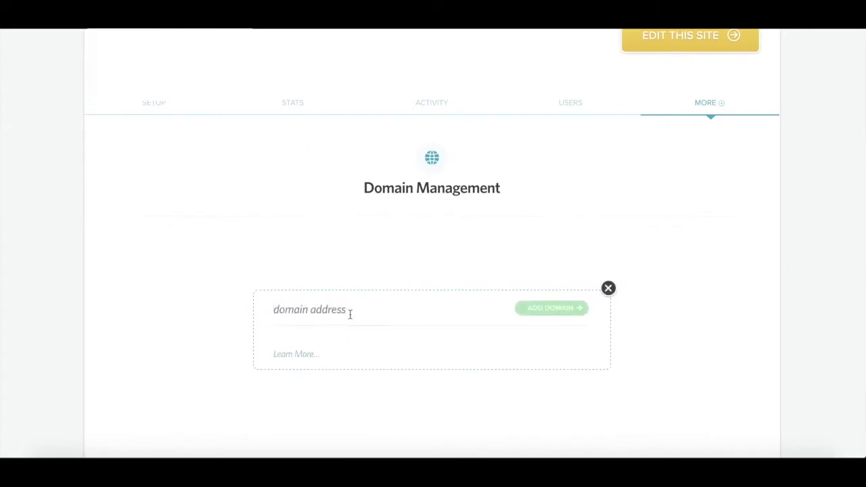
pyautogui.write('www.yourdomain2.com')
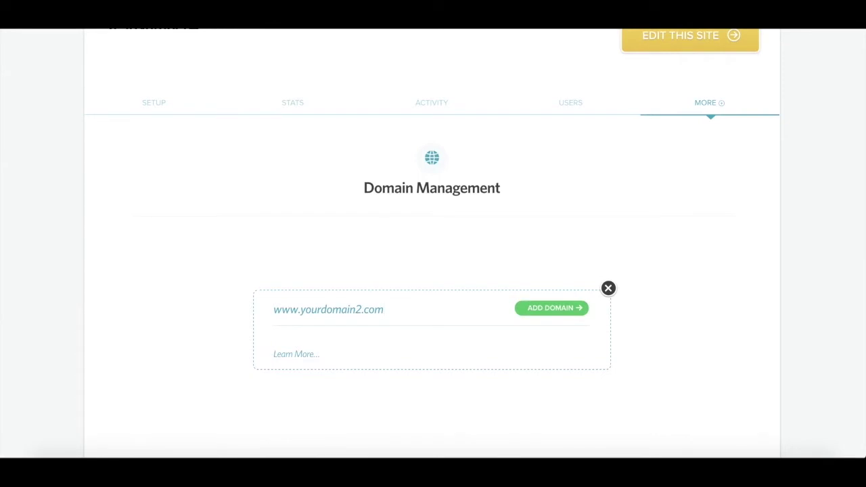
pyautogui.click(554, 311)
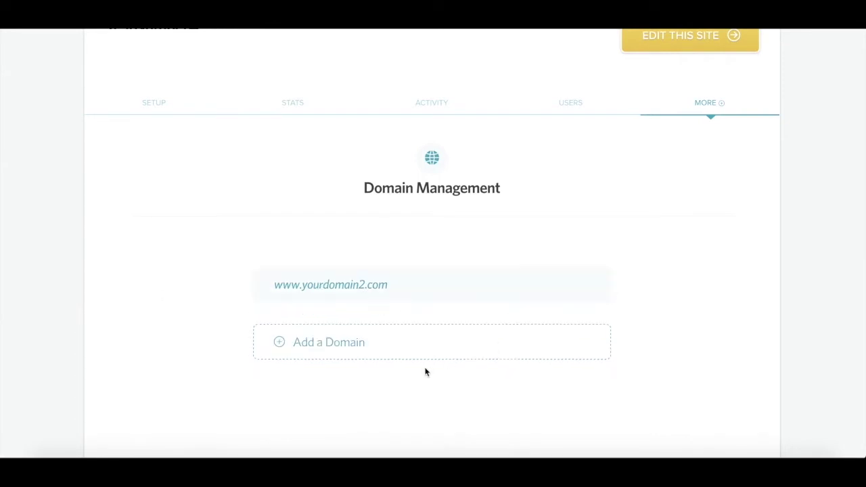
pyautogui.click(334, 351)
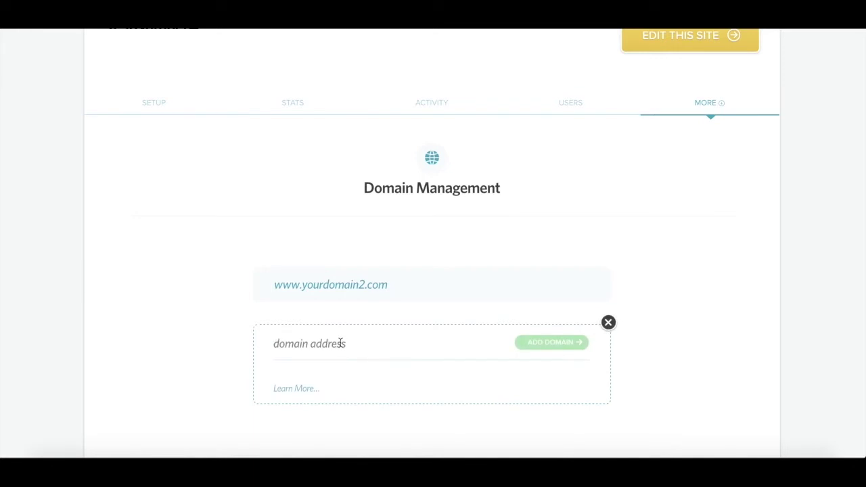
pyautogui.write('yourdomain2.com')
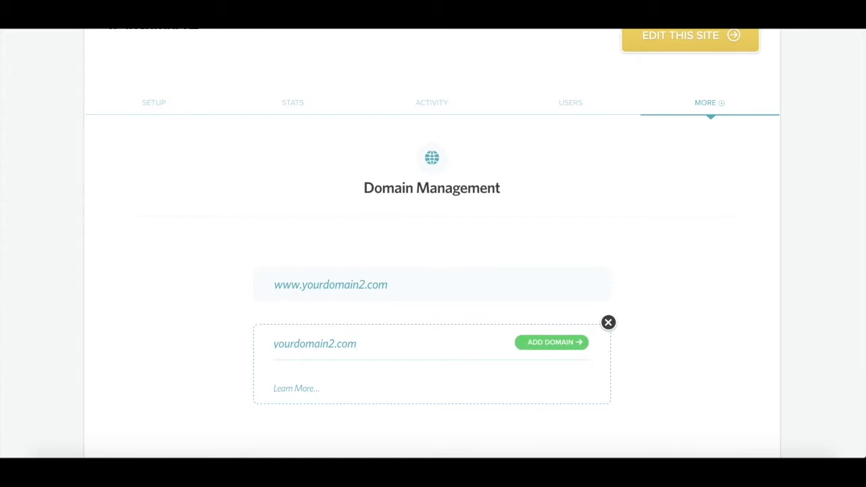
pyautogui.click(553, 346)
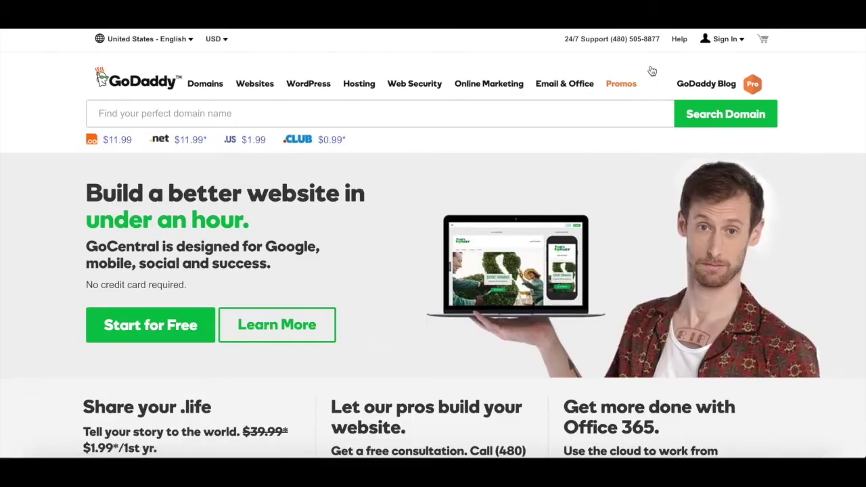
# - Switch to the GoDaddy website and sign in as a registered user with the filled-in credentials
pyautogui.click(742, 41)
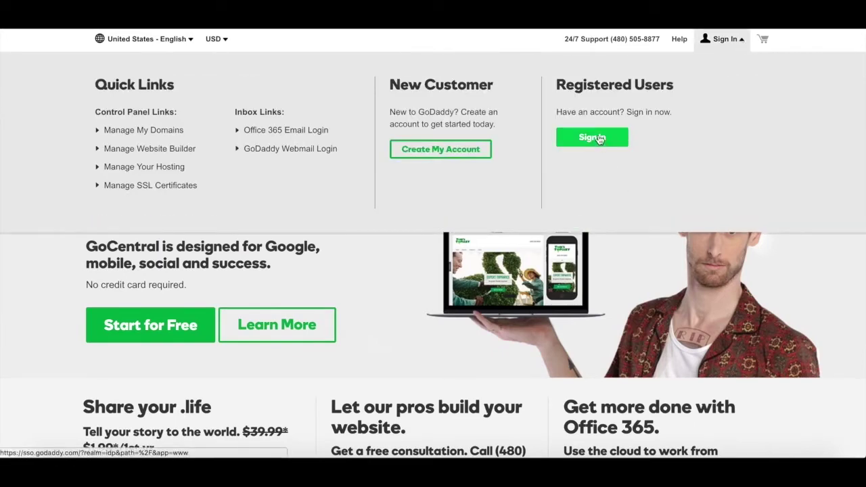
pyautogui.click(599, 138)
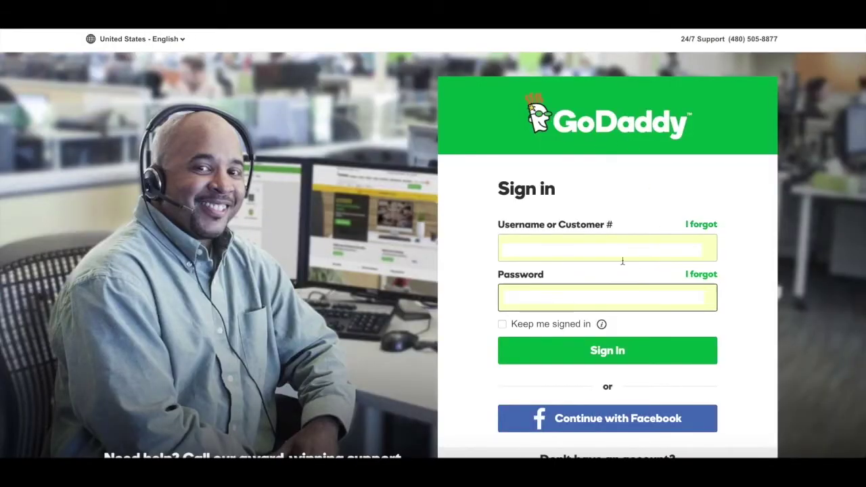
pyautogui.click(614, 354)
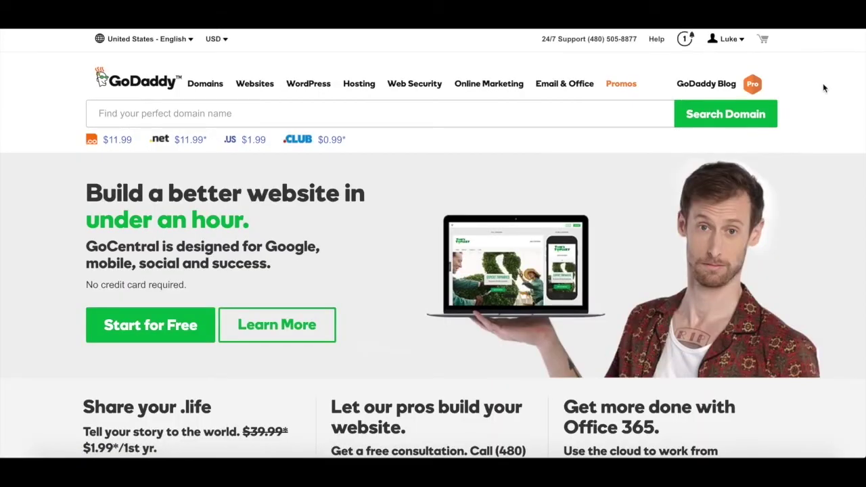
# - Open the account's domain manager and switch the domain overview to the detailed list view
pyautogui.click(735, 42)
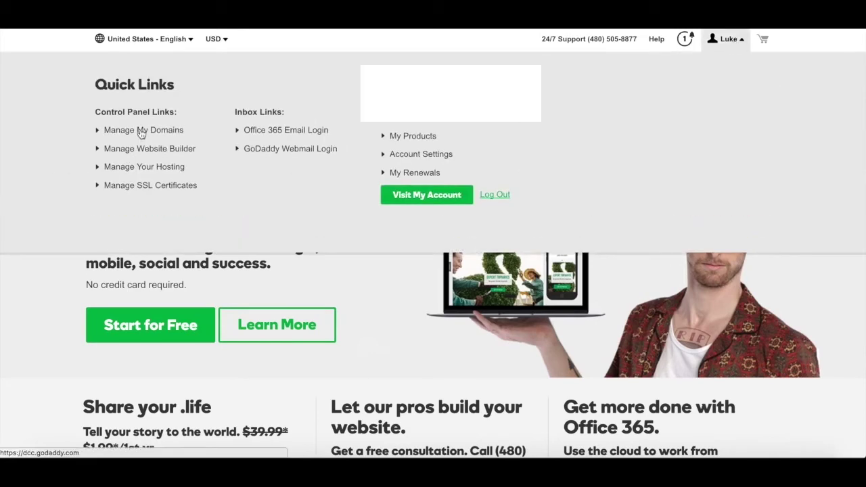
pyautogui.click(141, 132)
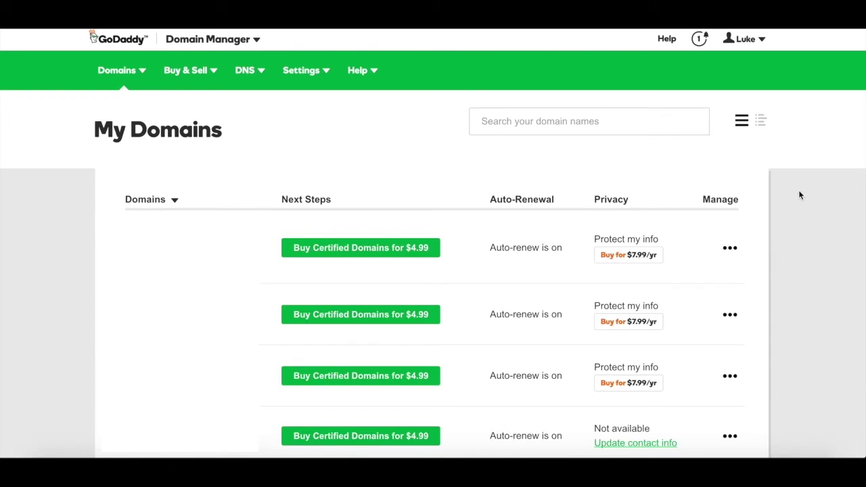
pyautogui.click(761, 122)
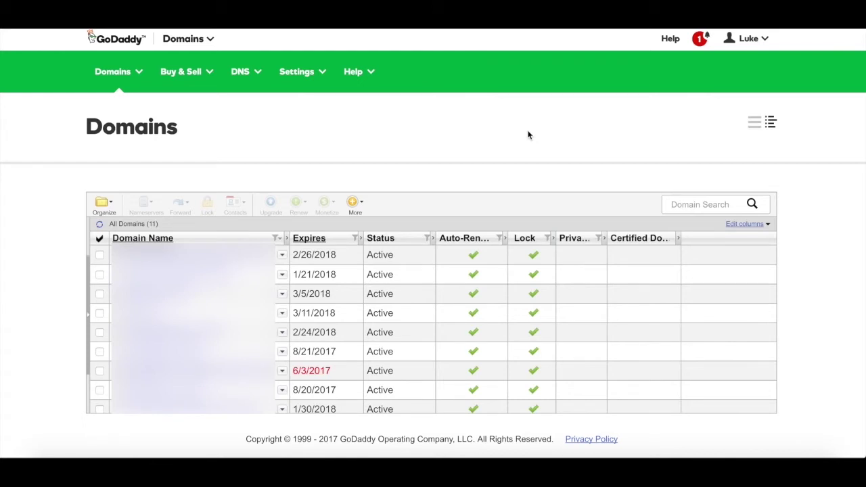
# - Open the domain expiring 2/24/2018, manage its connection and show its DNS zone file records
pyautogui.moveTo(533, 331)
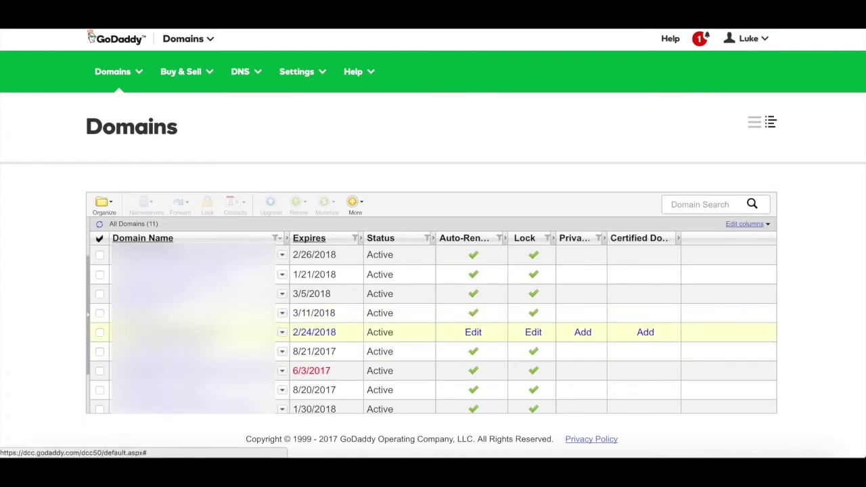
pyautogui.click(175, 332)
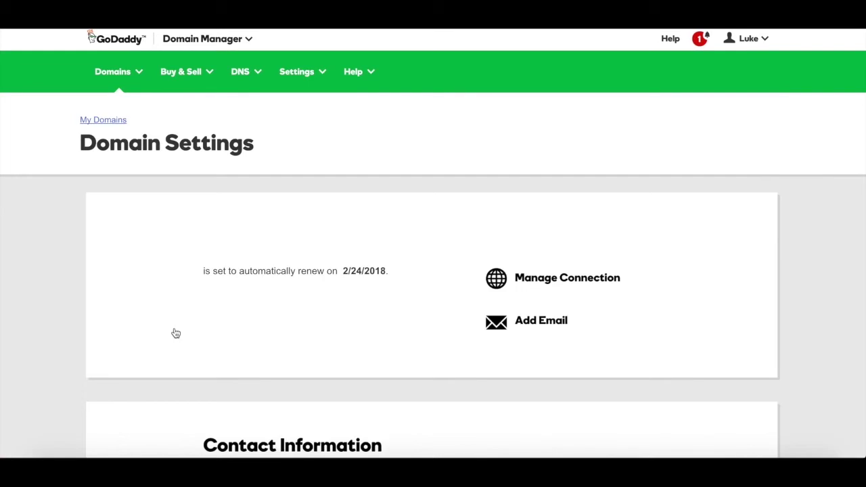
pyautogui.click(593, 284)
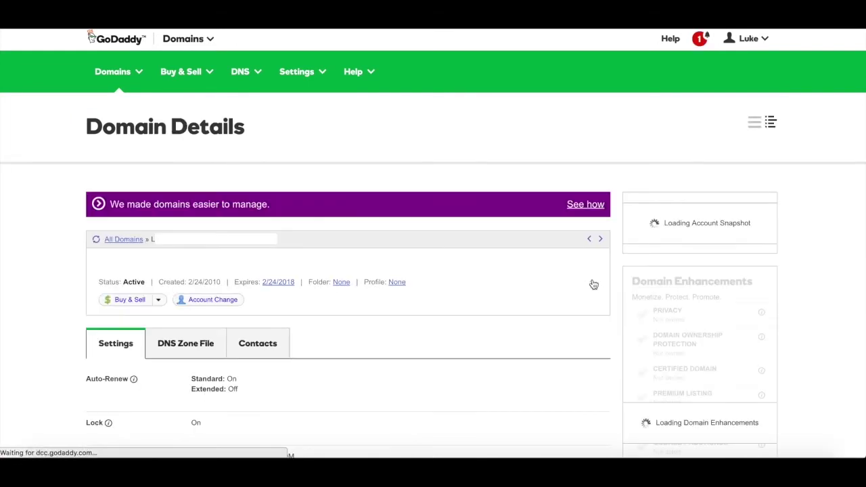
pyautogui.click(182, 346)
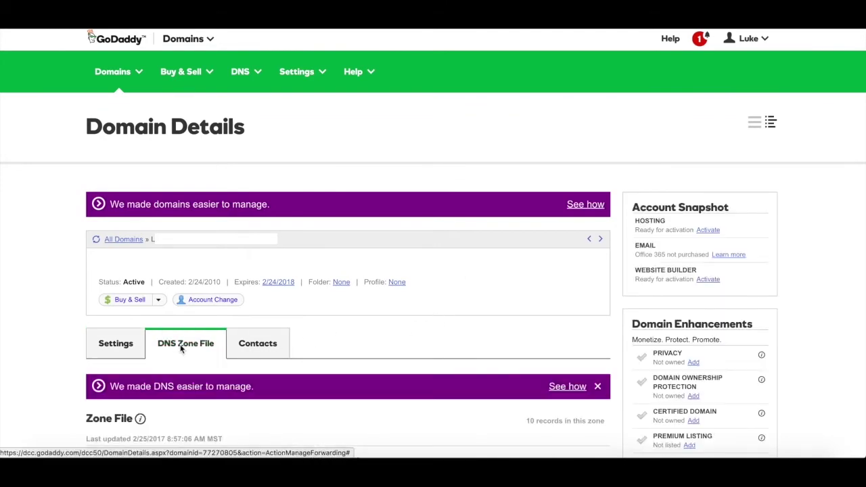
pyautogui.scroll(-6, 181, 347)
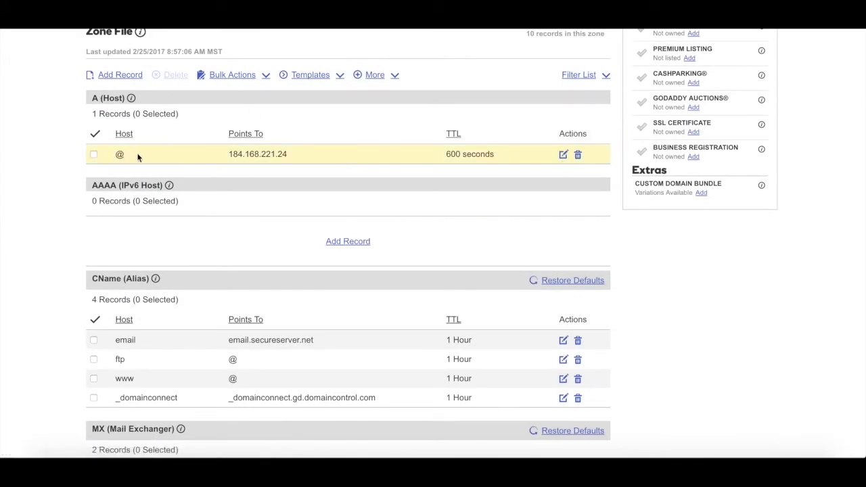
# - Edit the A (Host) record for @ so that it points to 52.27.100.214
pyautogui.click(563, 155)
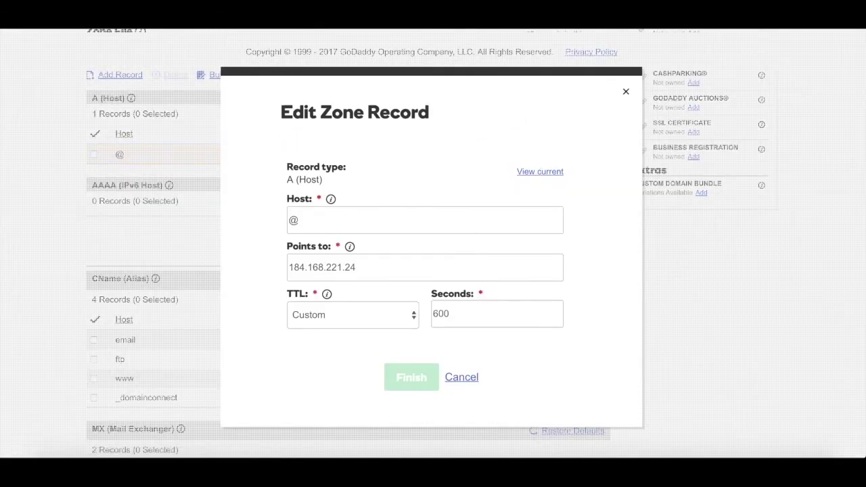
pyautogui.moveTo(288, 267); pyautogui.dragTo(432, 289)
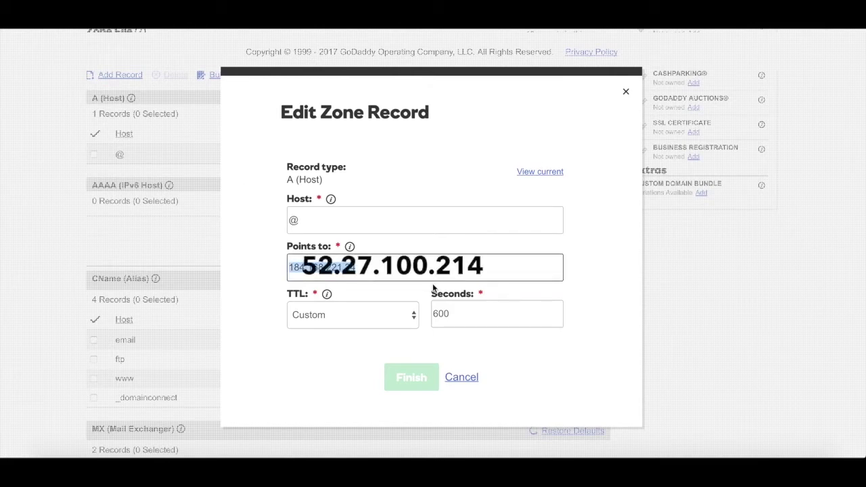
pyautogui.write('52.27.100.214')
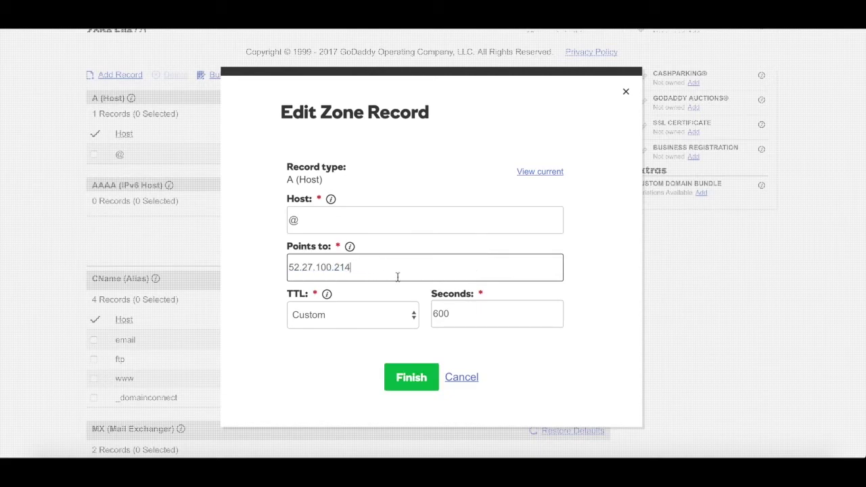
pyautogui.click(412, 374)
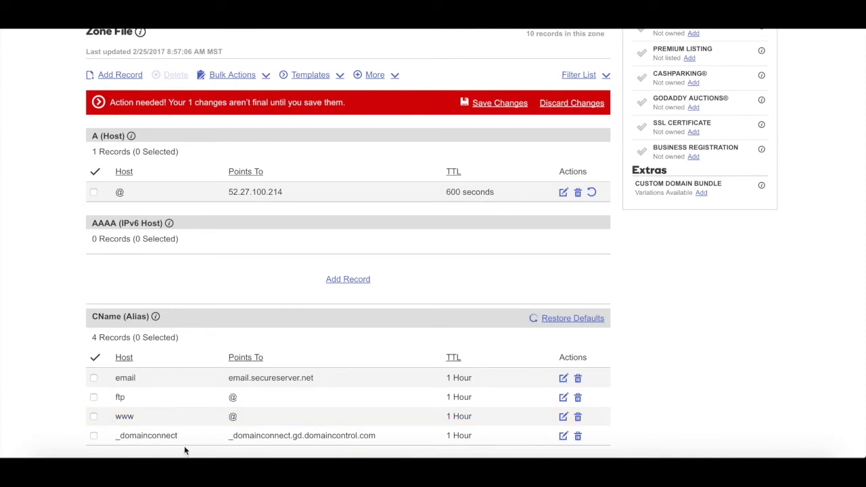
# - Add a CNAME (Alias) zone record with host www pointing to @
pyautogui.click(134, 76)
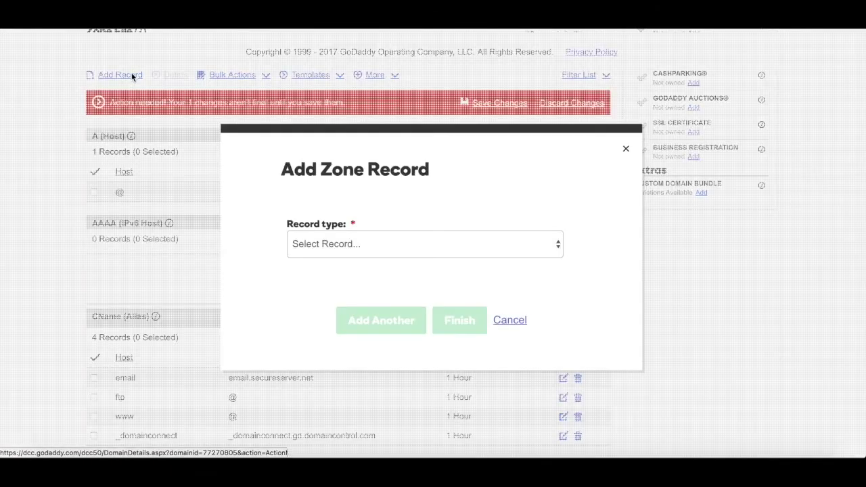
pyautogui.click(360, 242)
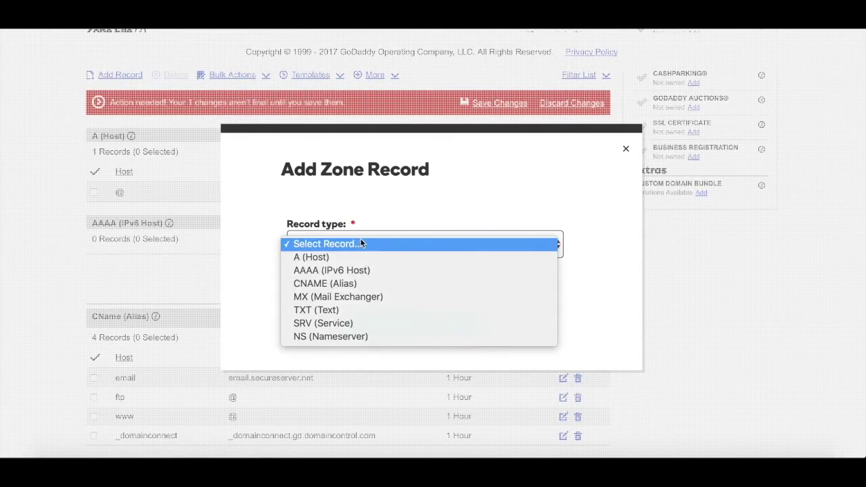
pyautogui.click(332, 284)
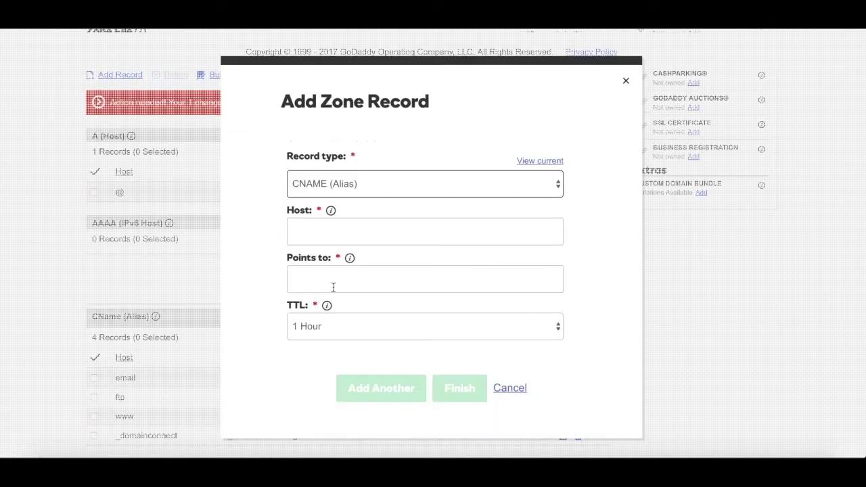
pyautogui.click(323, 232)
pyautogui.write('www')
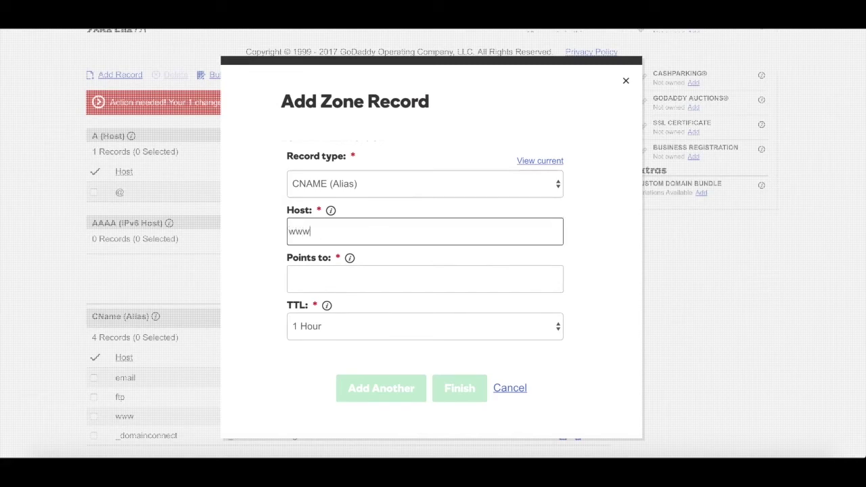
pyautogui.click(329, 277)
pyautogui.write('@')
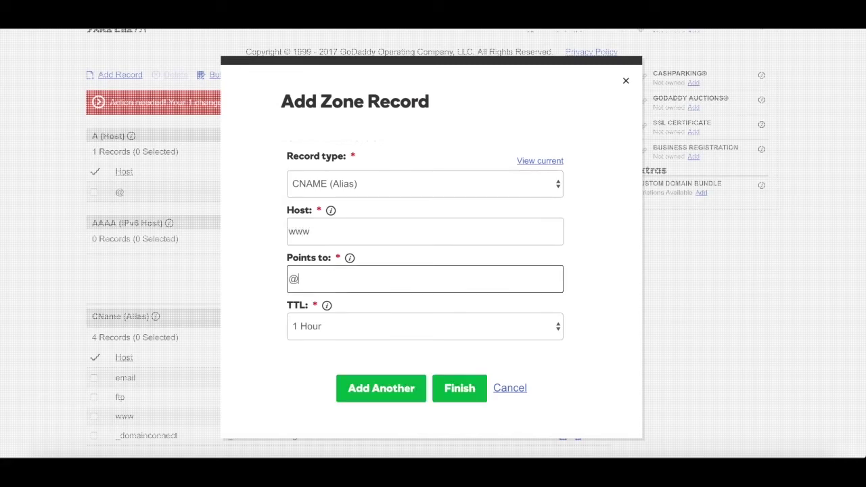
pyautogui.click(459, 389)
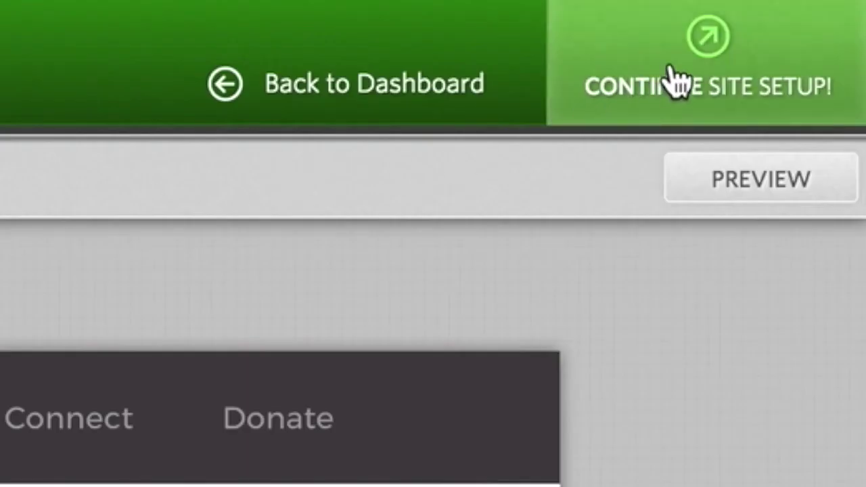
pyautogui.click(706, 71)
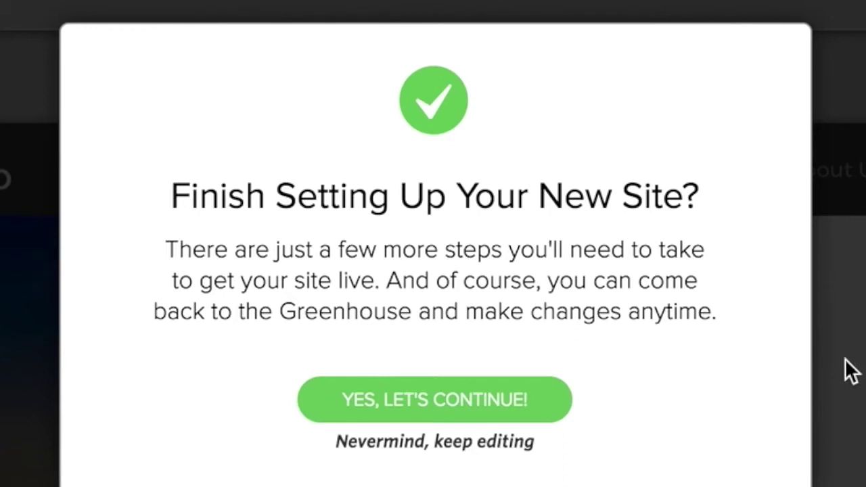
pyautogui.click(486, 408)
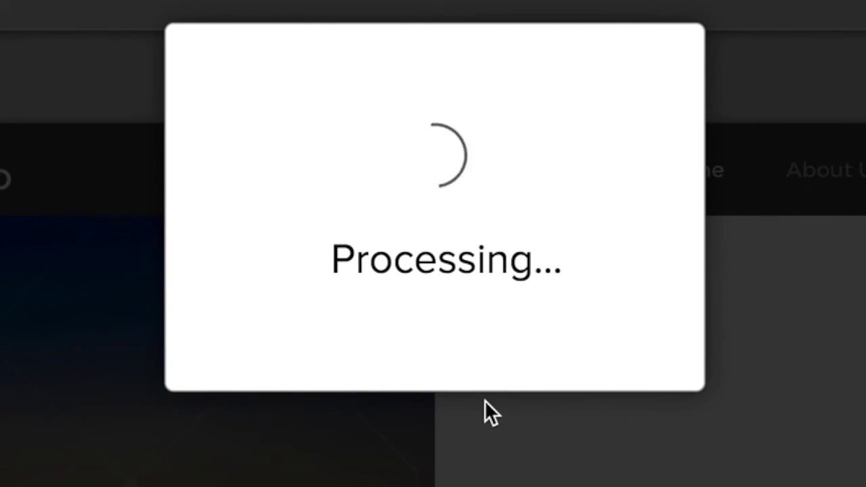
pyautogui.scroll(-3, 452, 238)
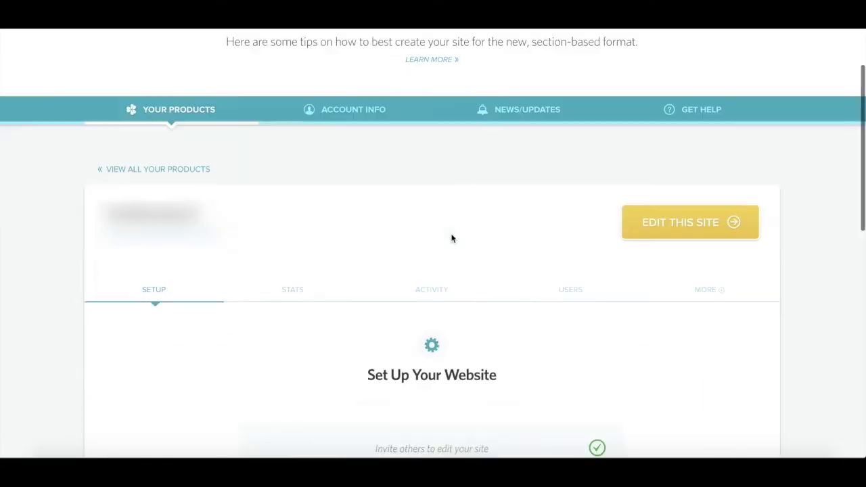
pyautogui.scroll(-4, 452, 238)
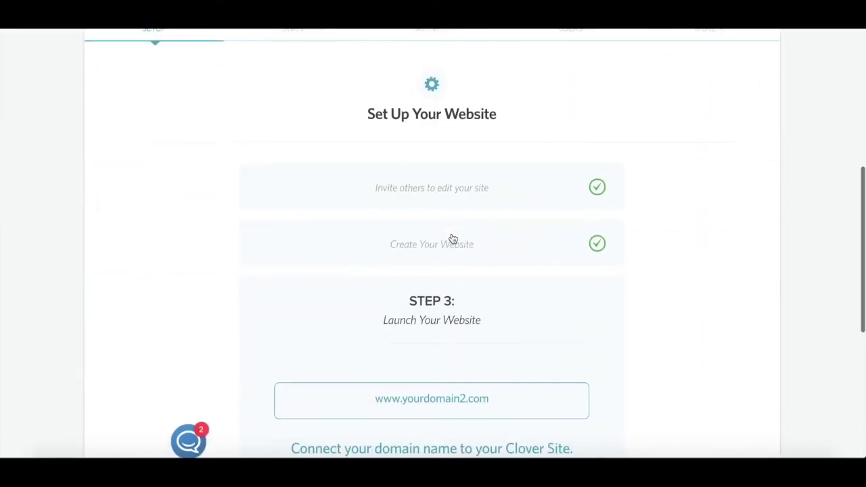
pyautogui.scroll(-2, 451, 238)
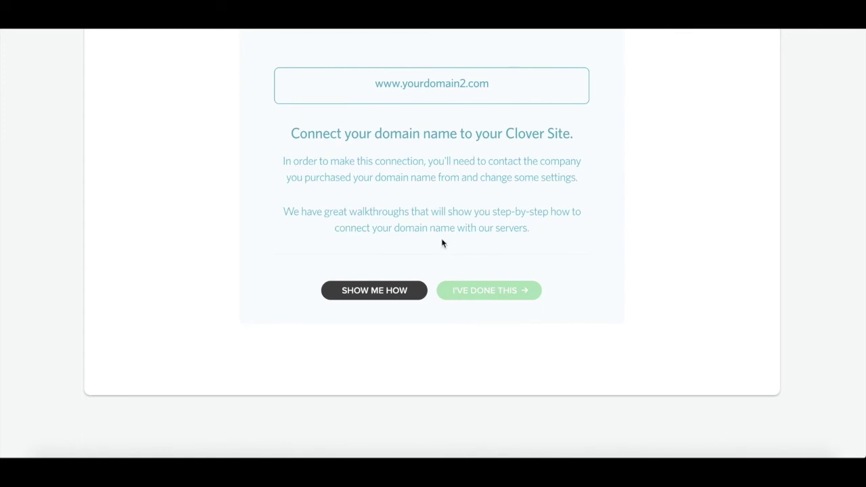
pyautogui.click(373, 291)
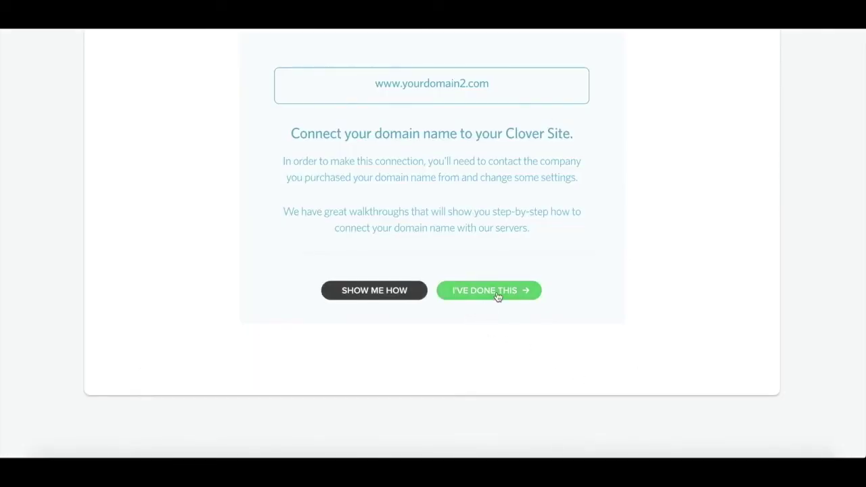
pyautogui.click(497, 292)
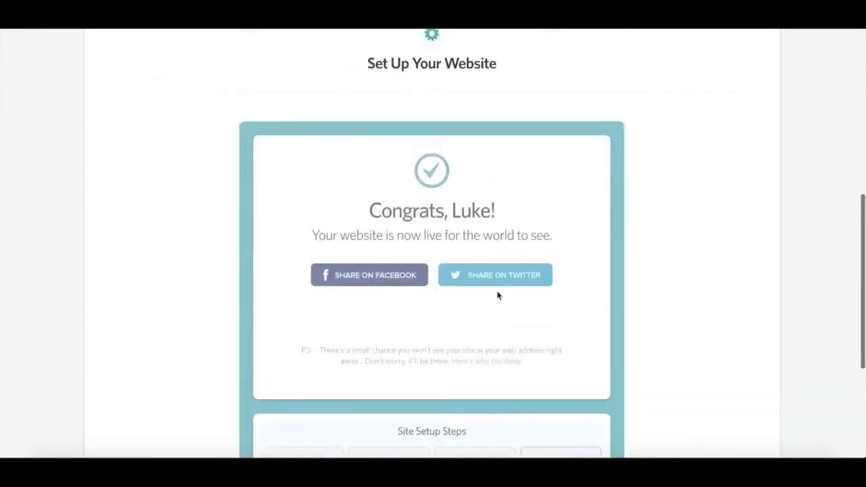